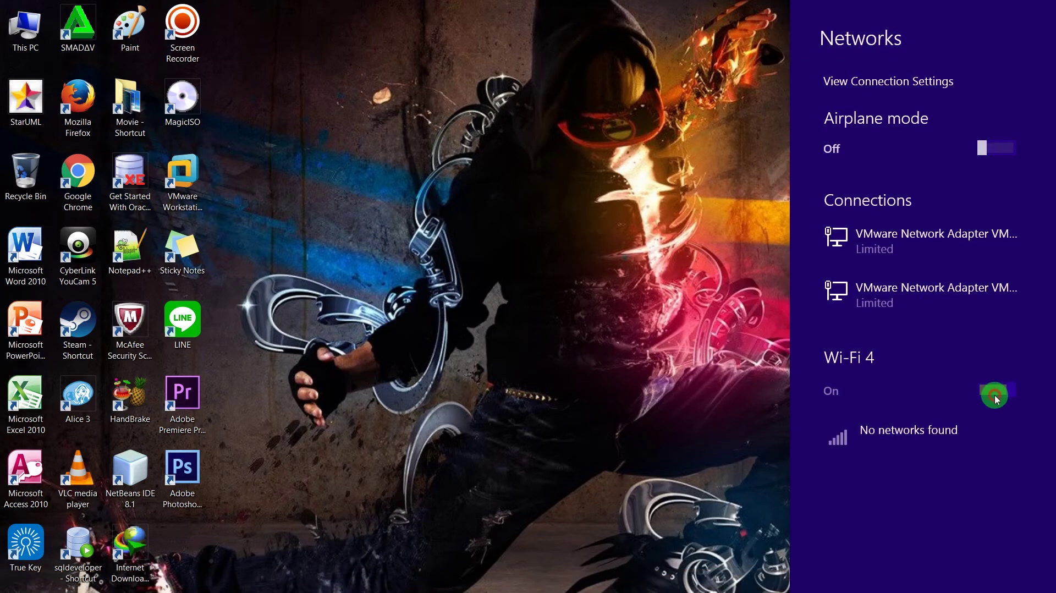
Connect the Wi-Fi to the Xiaomi Redmi Note 3 network and close the networks list
click(929, 448)
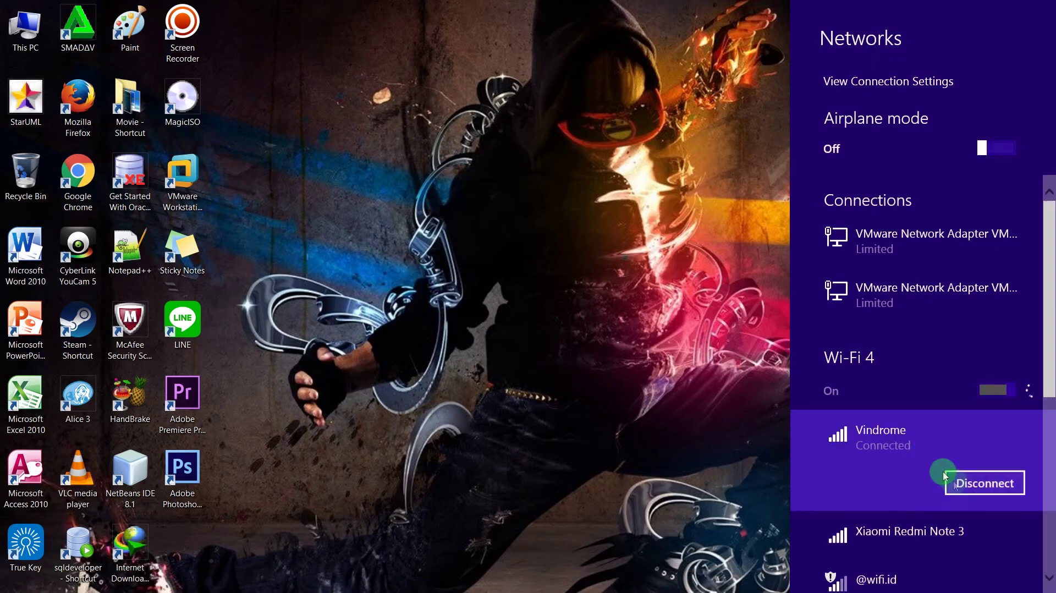
click(968, 488)
scroll(860, 462, down, 3)
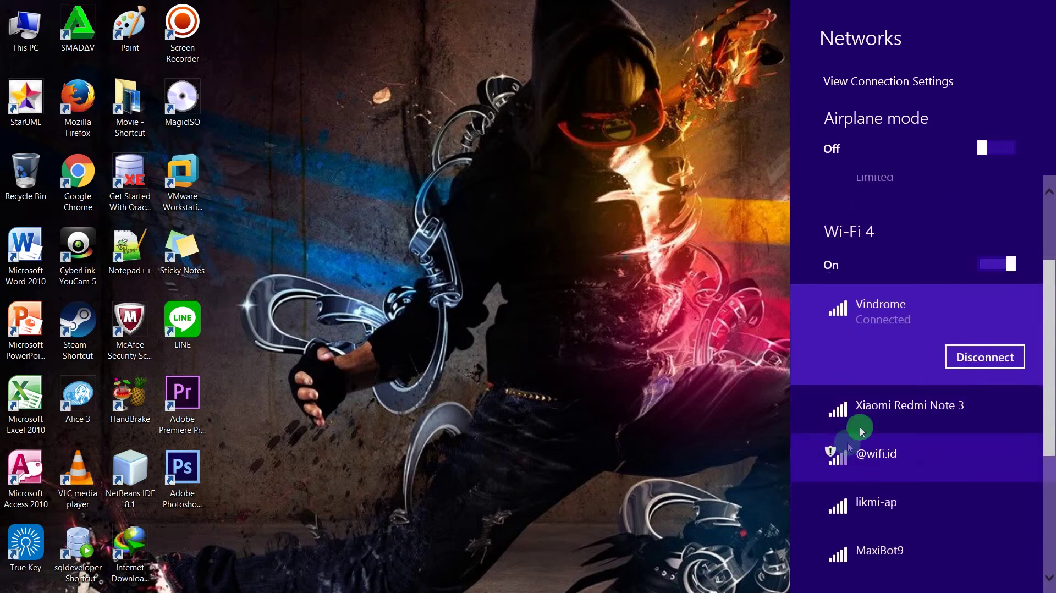
click(932, 427)
click(973, 452)
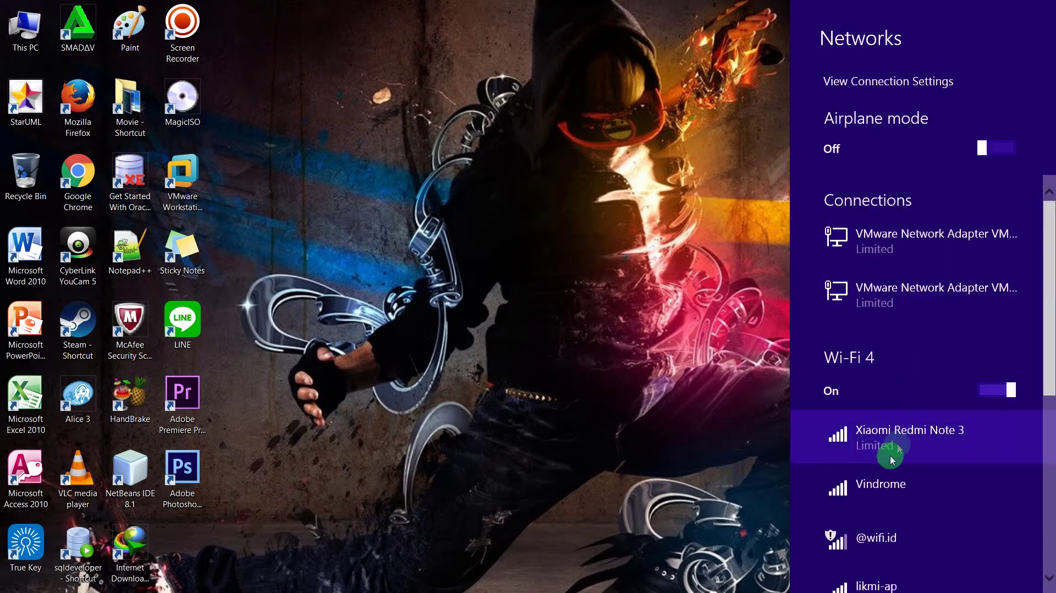
click(629, 401)
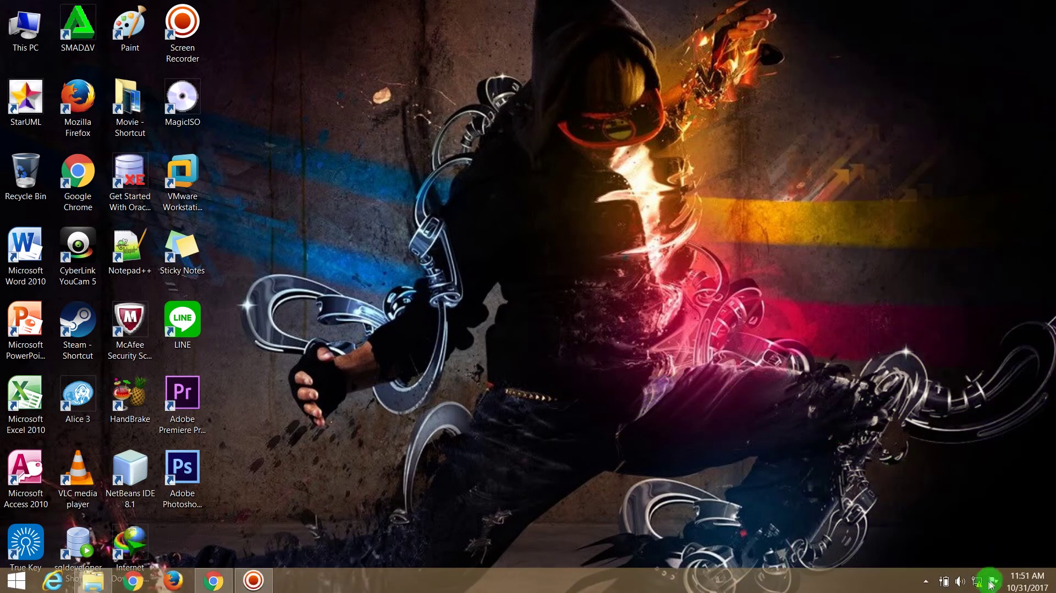
Show the computer's network adapters and disable VMware Network Adapter VMnet1
right_click(979, 588)
click(979, 575)
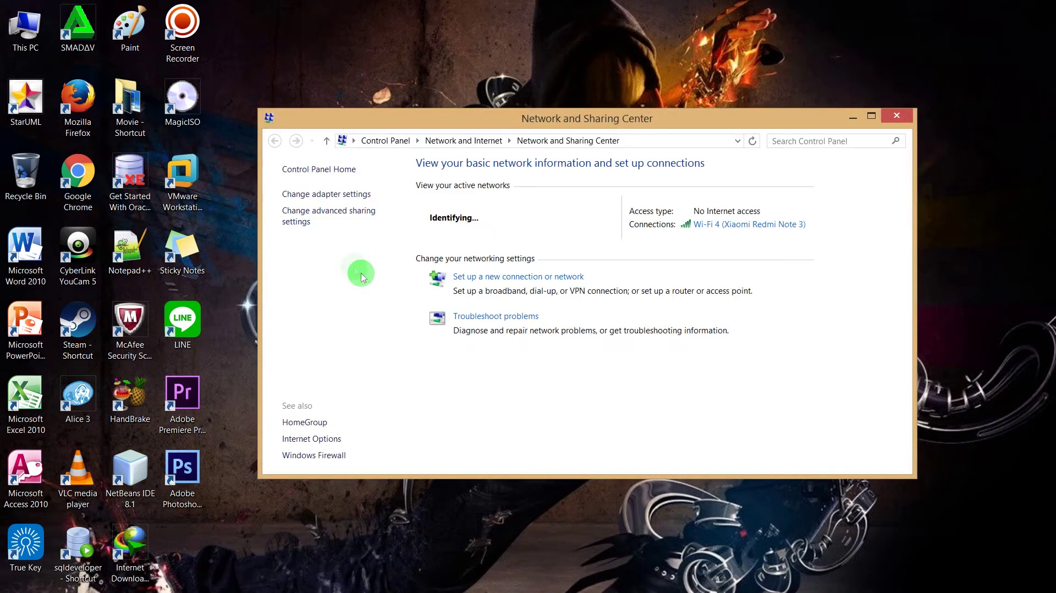
click(330, 194)
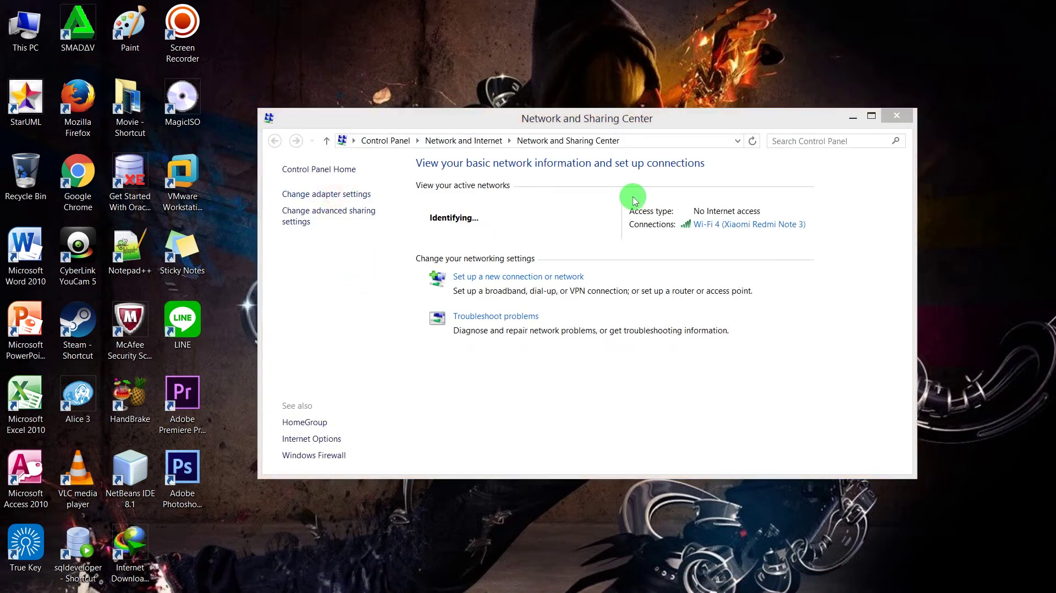
click(585, 208)
right_click(586, 209)
click(615, 214)
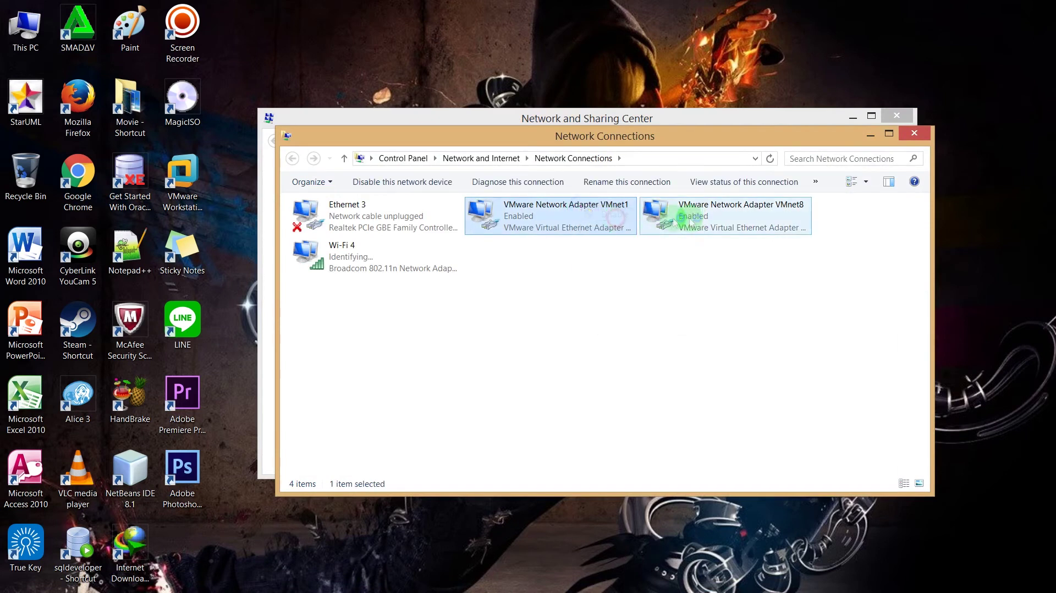
Disable VMware Network Adapter VMnet8 as well, then clear the network windows from the desktop
click(695, 222)
right_click(696, 222)
click(734, 228)
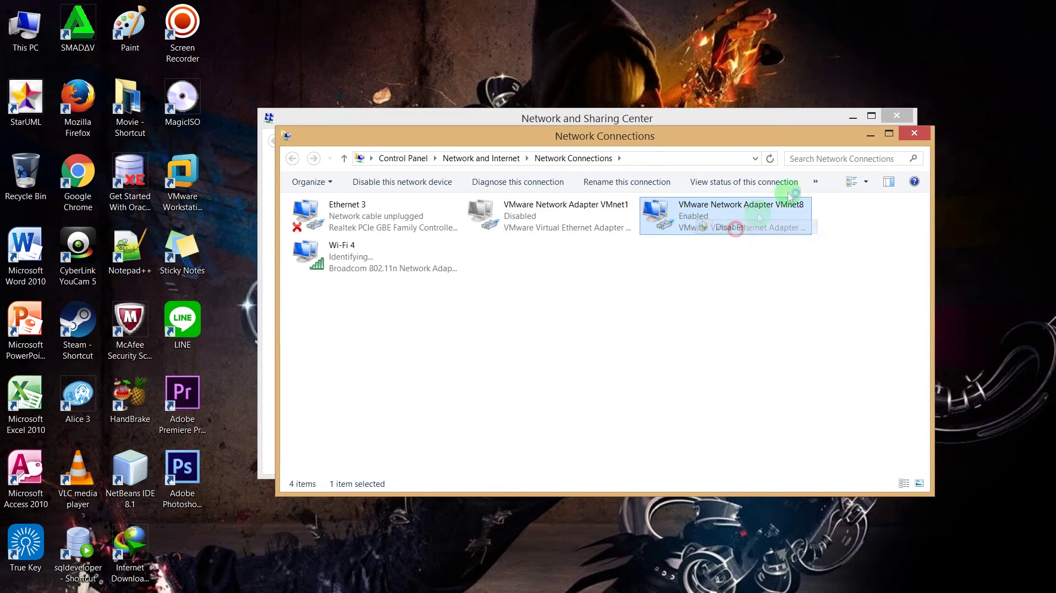
click(909, 145)
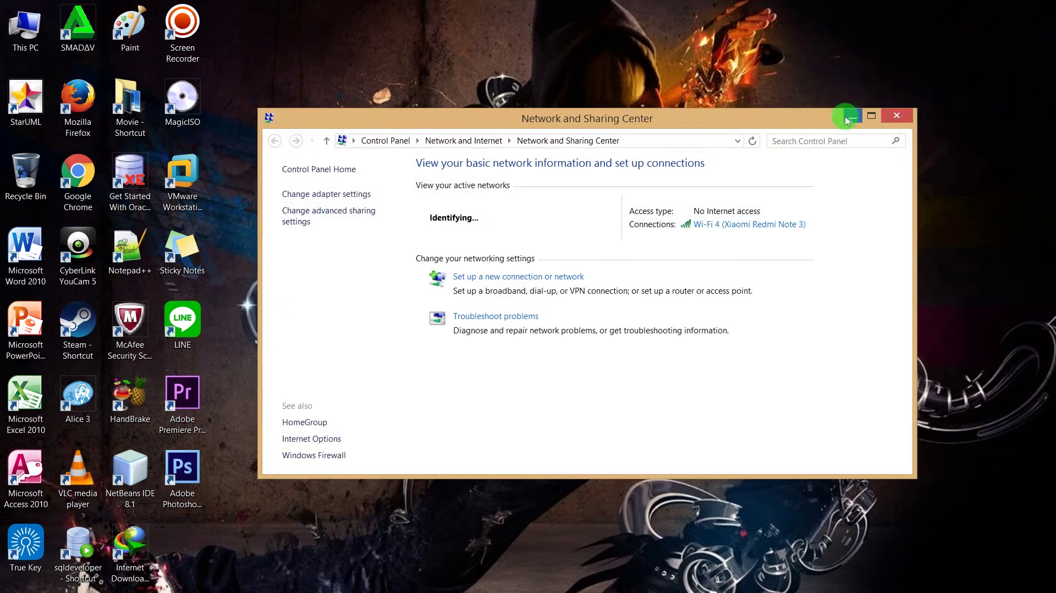
click(851, 117)
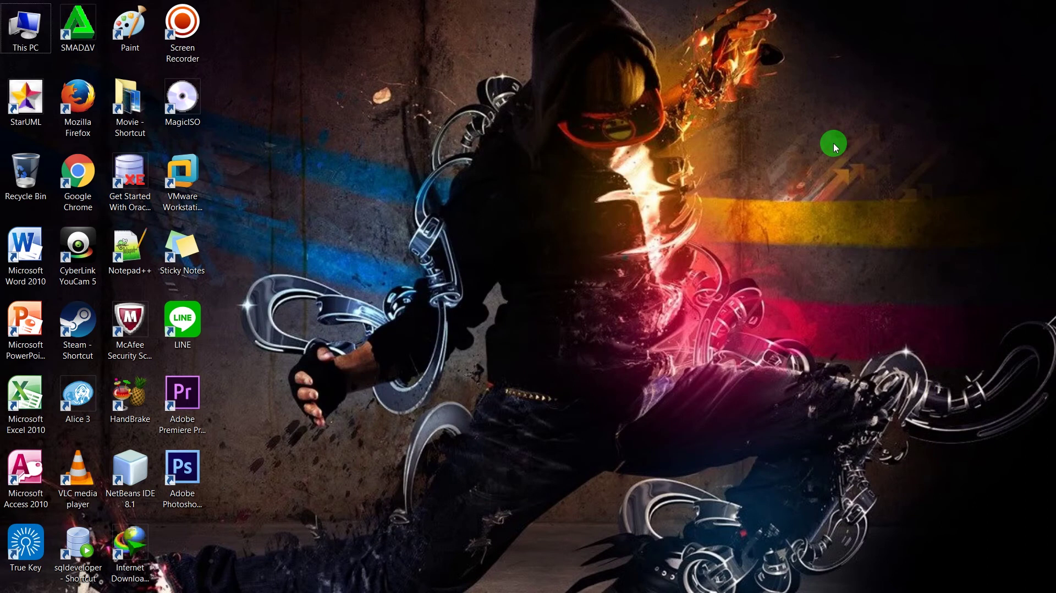
Start a Command Prompt and run ipconfig to list the computer's IP configuration
key(super+r)
key(Return)
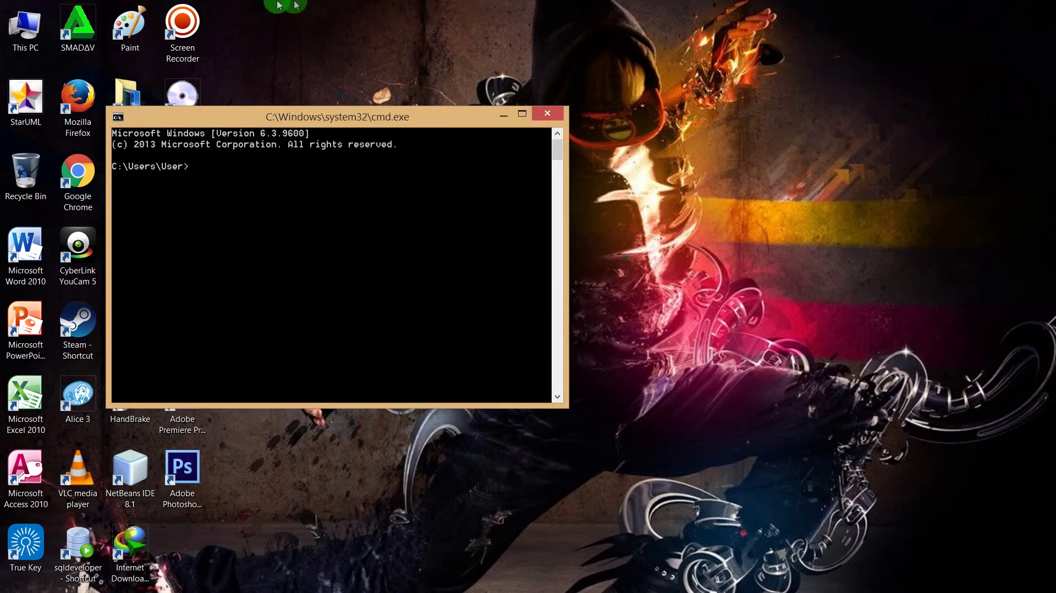
drag(336, 116, 458, 99)
click(388, 136)
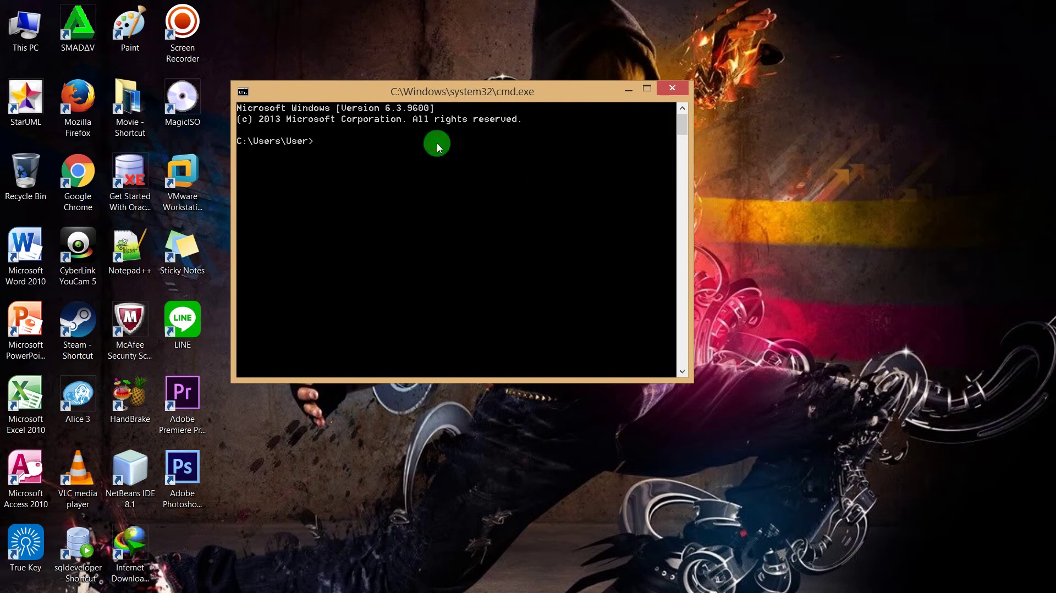
key(BackSpace)
key(BackSpace)
key(BackSpace)
key(BackSpace)
text(ipconfig)
key(Return)
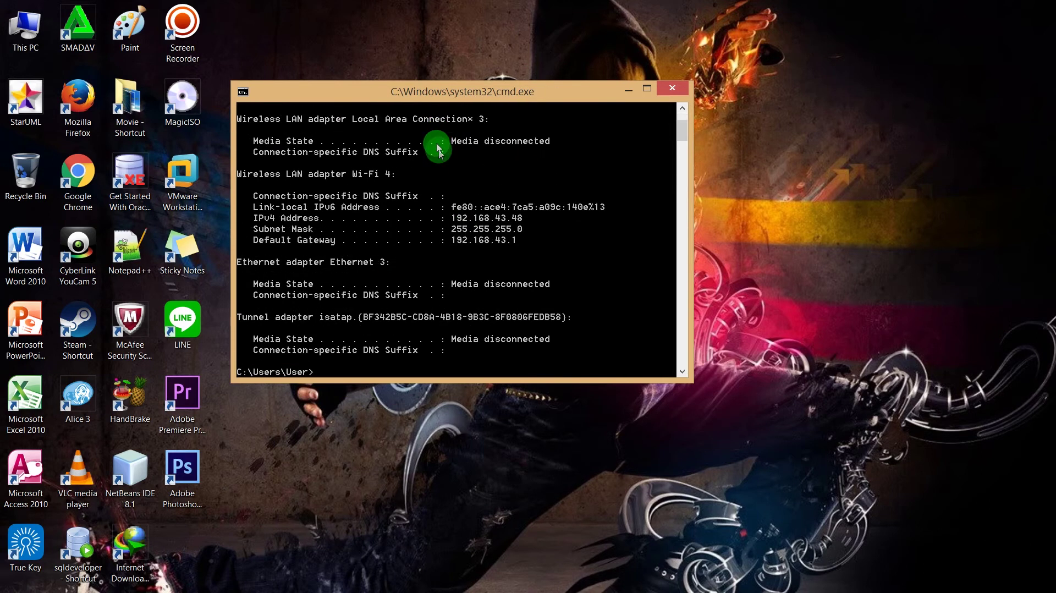
Test the connection to the other computer with ping 192.168.43.61 and review the replies
key(super+r)
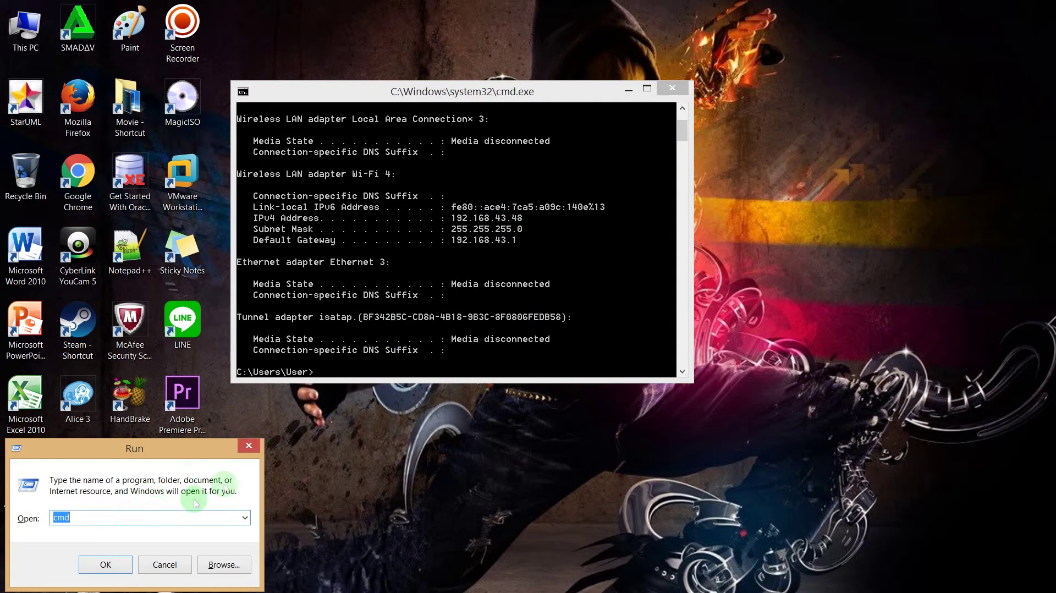
click(421, 375)
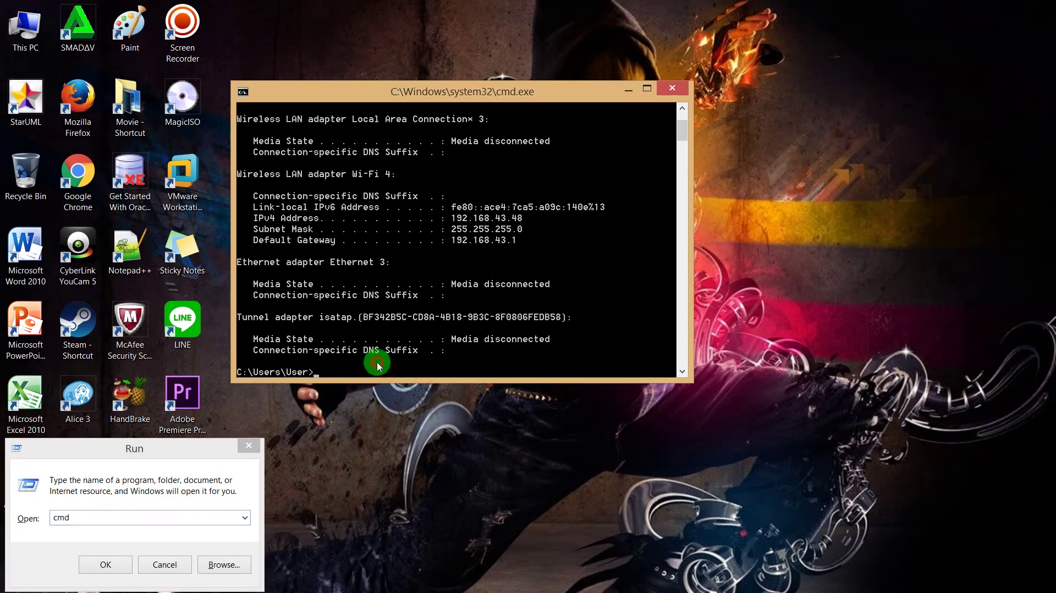
text(ping 192.168.43.61)
key(Return)
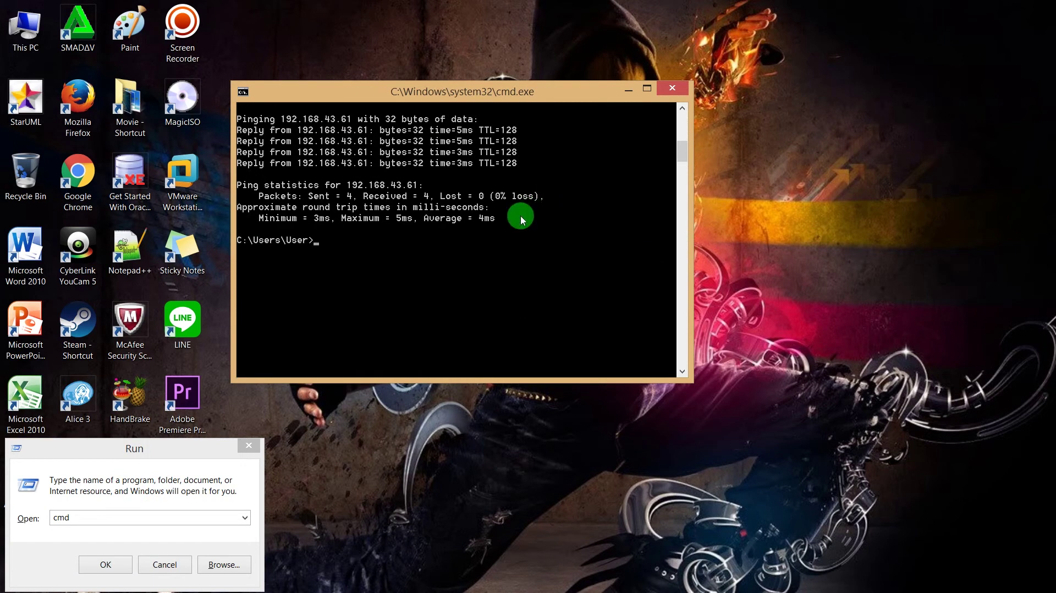
scroll(523, 220, up, 6)
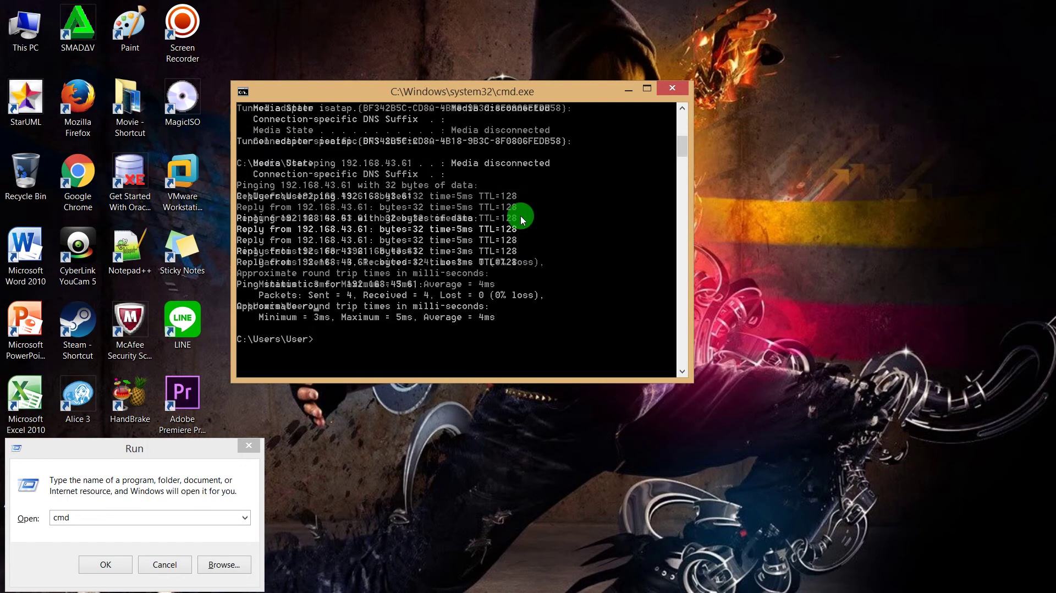
right_click(857, 203)
click(890, 269)
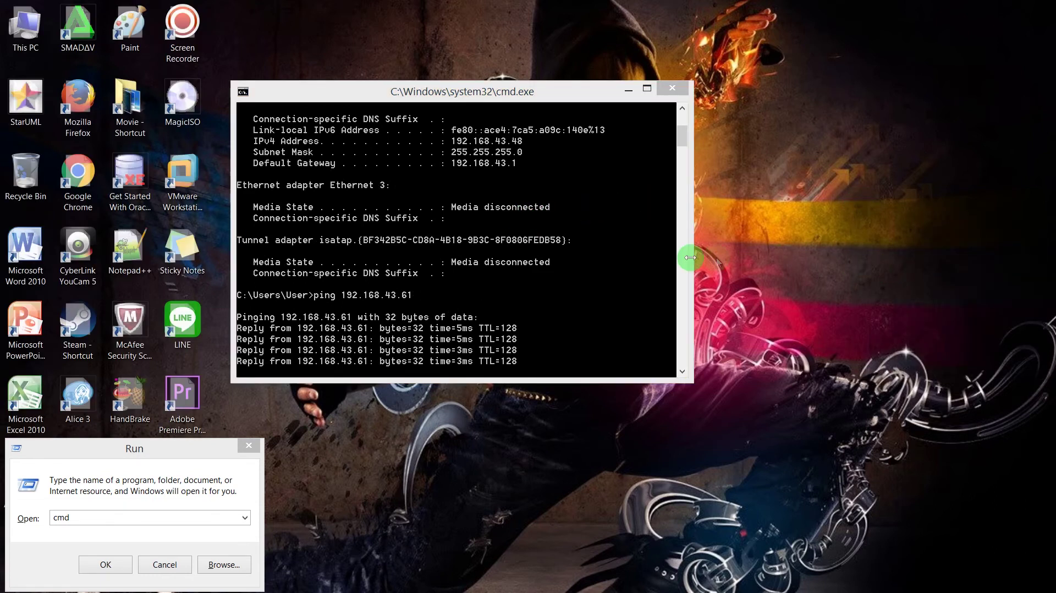
scroll(448, 342, down, 8)
scroll(396, 319, up, 1)
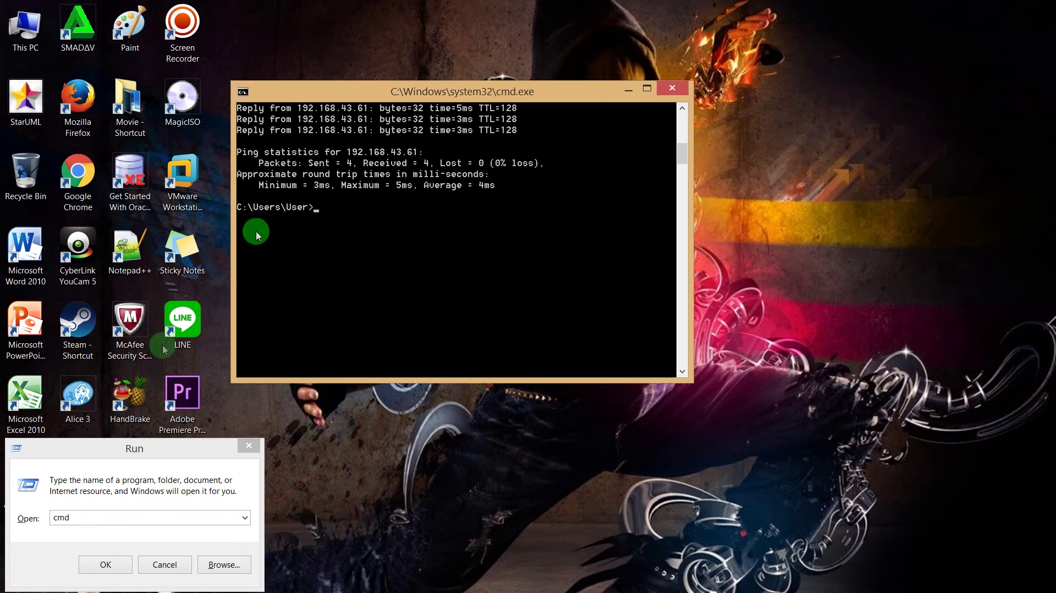
Open the network computer \\192.168.43.61 through Run and submit the network credentials request
click(89, 515)
click(23, 521)
text(\\192.168.43.61)
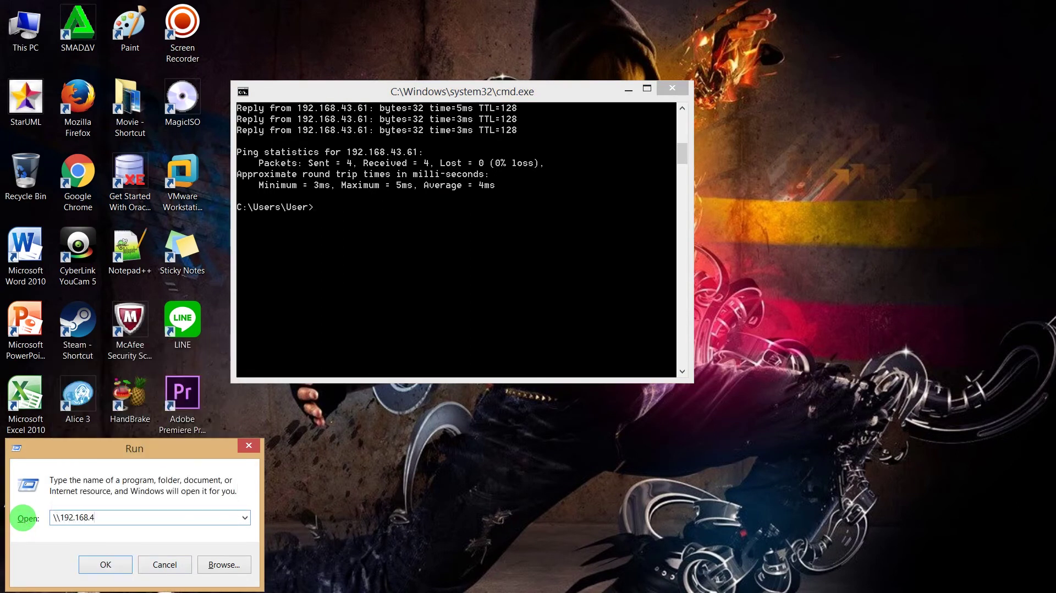
click(103, 570)
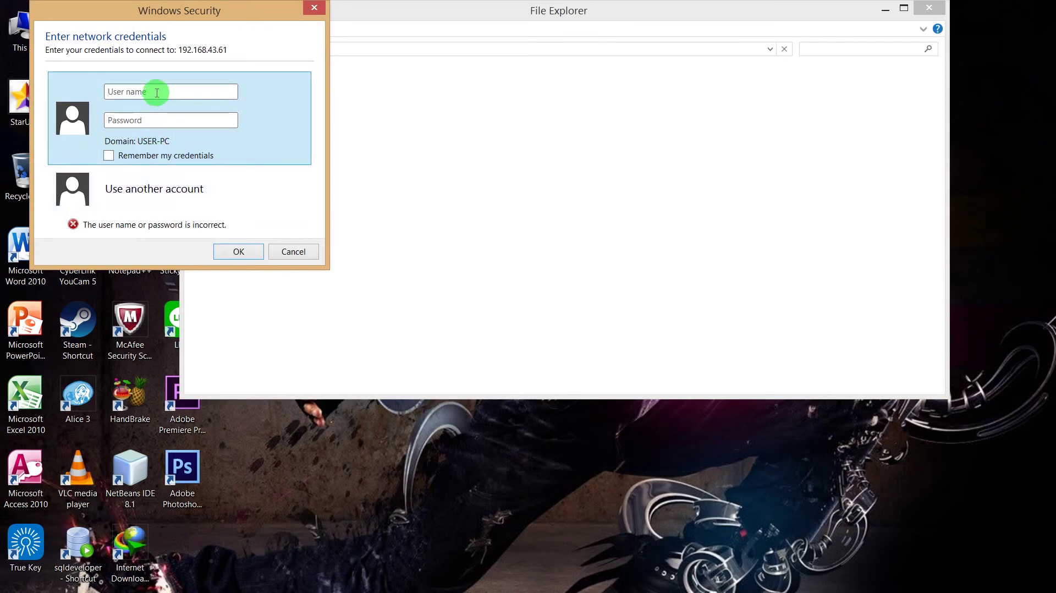
click(164, 120)
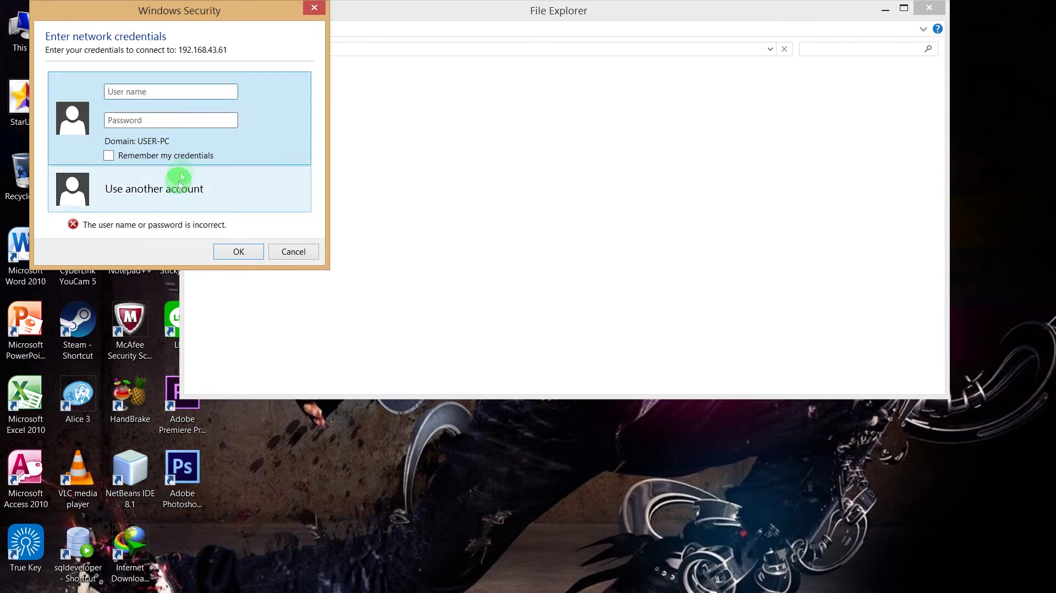
key(Return)
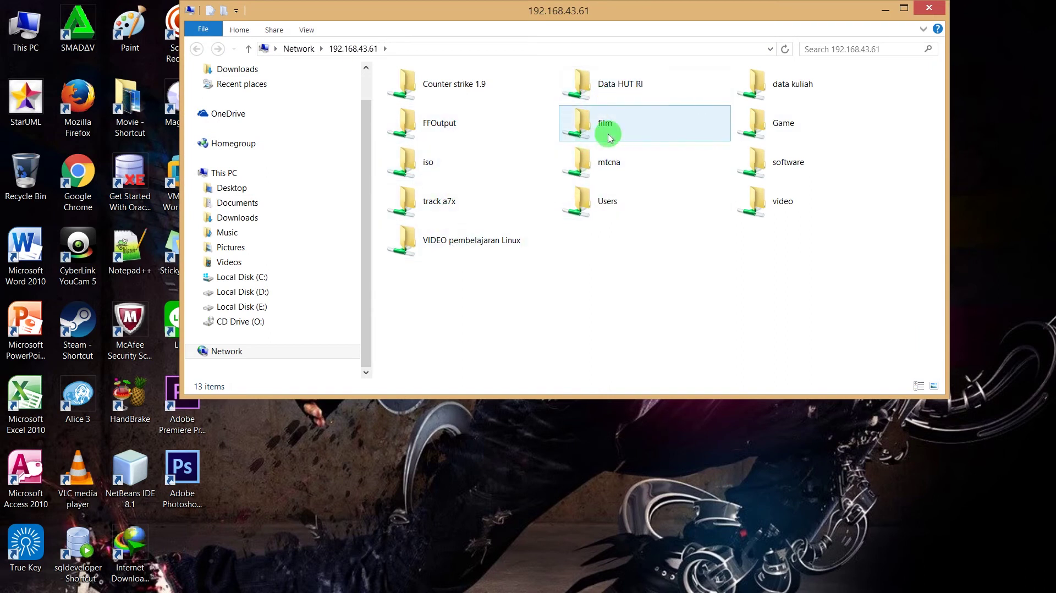
Open the shared folder data kuliah and look through its subfolders and files
double_click(832, 96)
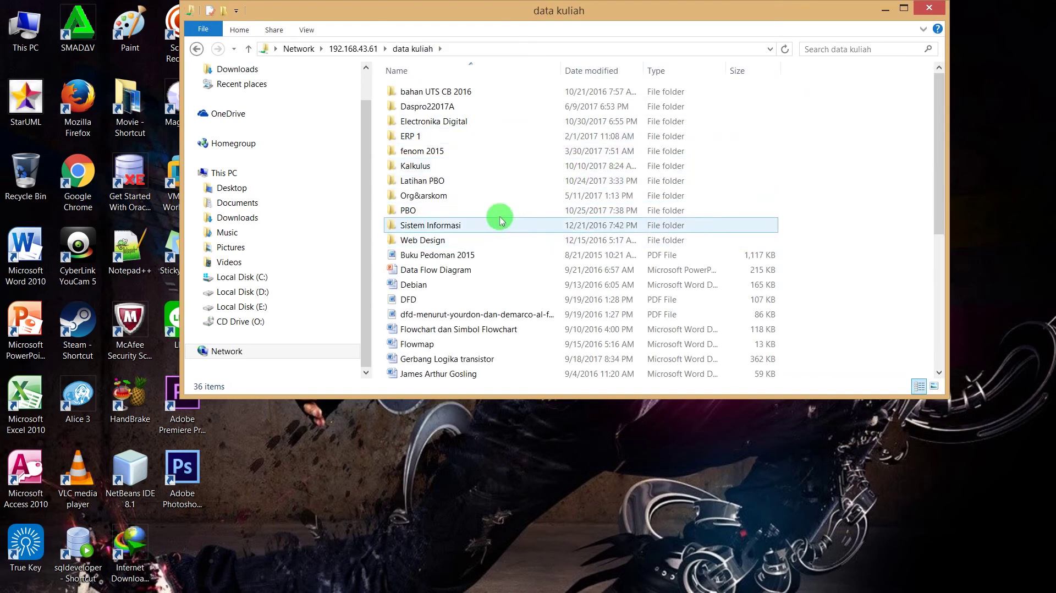
click(499, 216)
scroll(503, 192, down, 3)
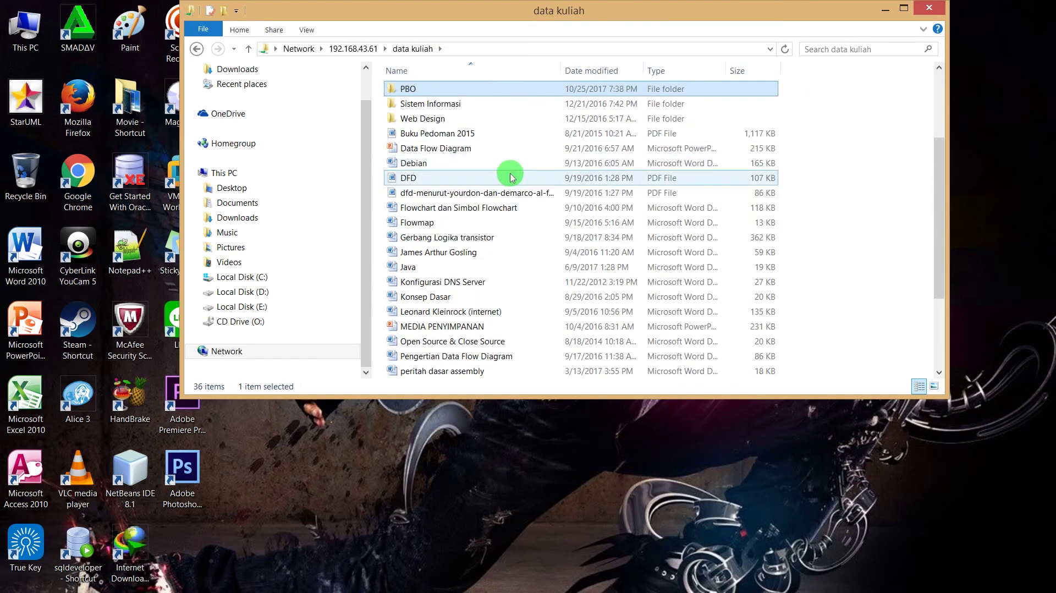
scroll(501, 176, up, 2)
scroll(461, 173, up, 1)
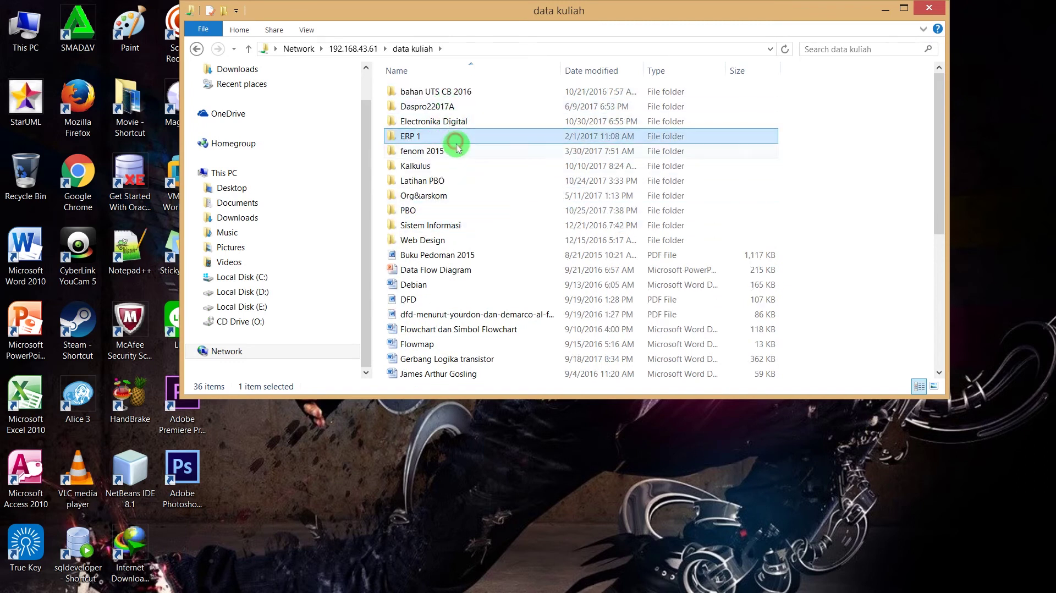
scroll(461, 148, down, 5)
scroll(470, 182, up, 5)
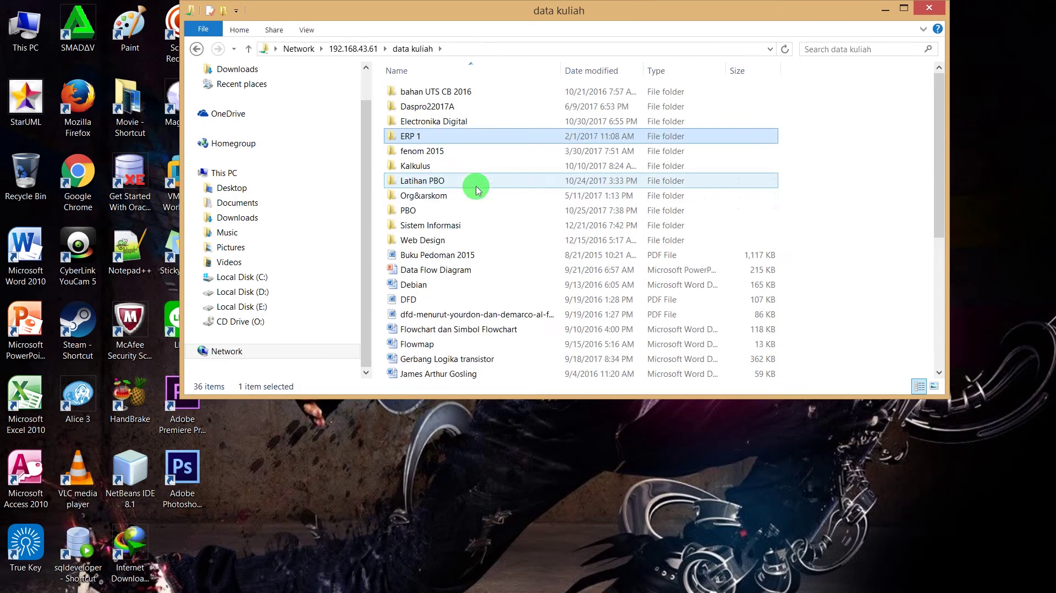
scroll(433, 217, down, 5)
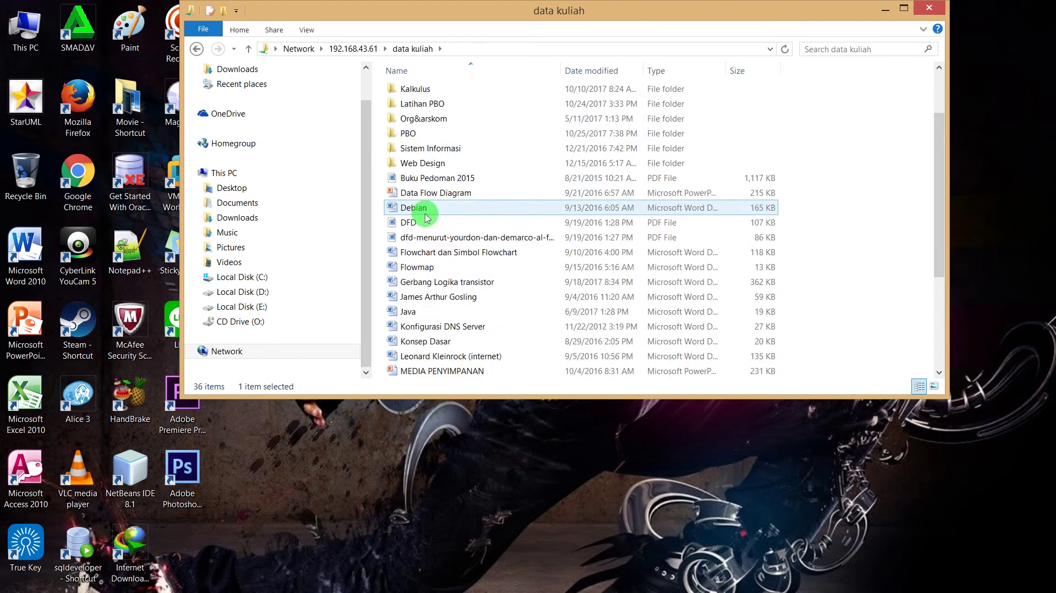
scroll(434, 212, up, 5)
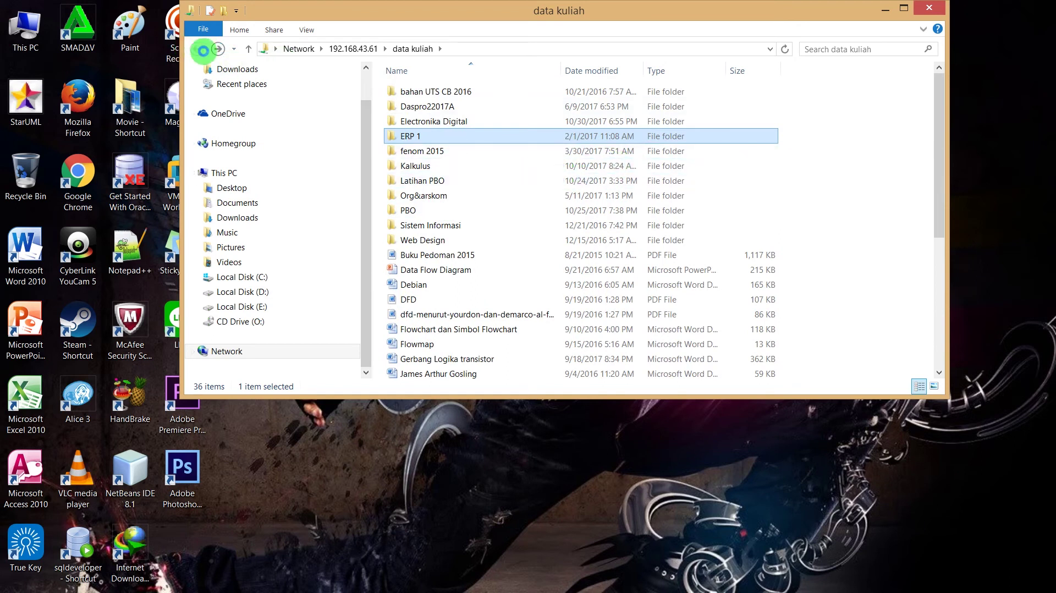
Close the data kuliah window, reopen \\192.168.43.61 through Run and select the data kuliah folder in its list of shares
click(203, 50)
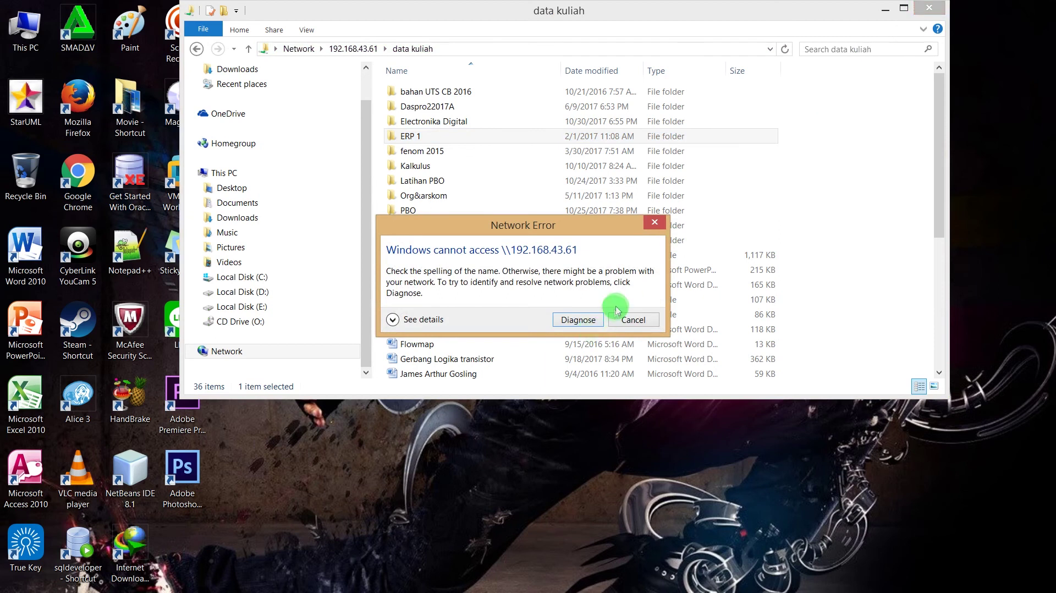
click(655, 224)
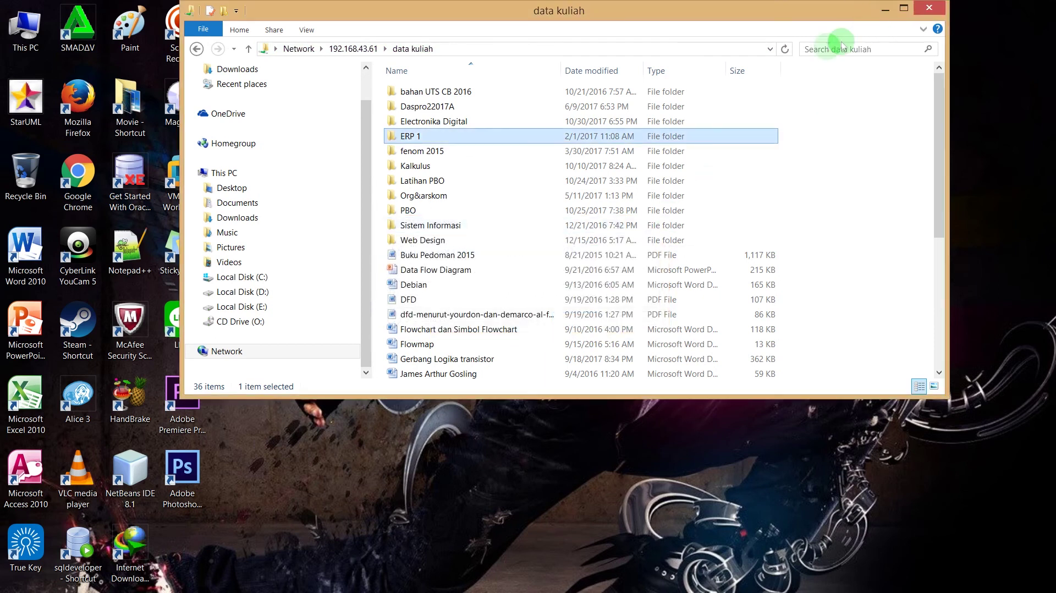
click(936, 12)
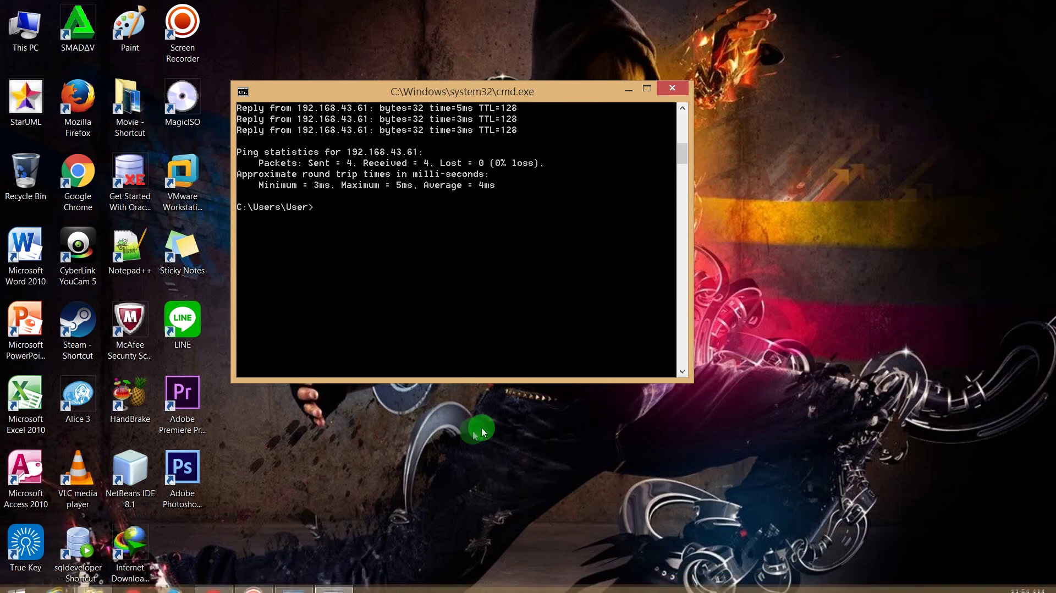
key(super+r)
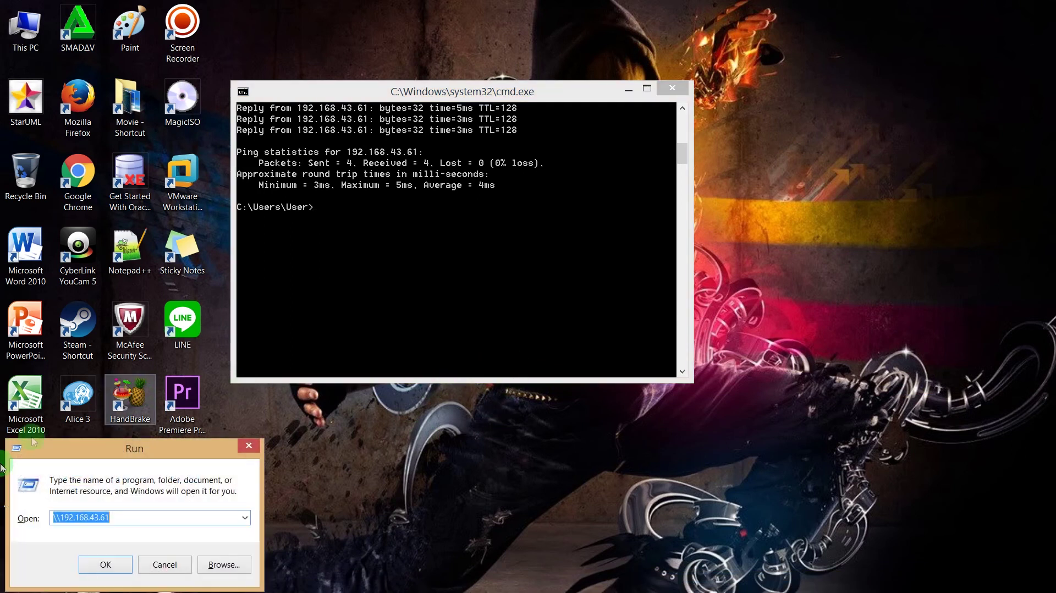
click(106, 567)
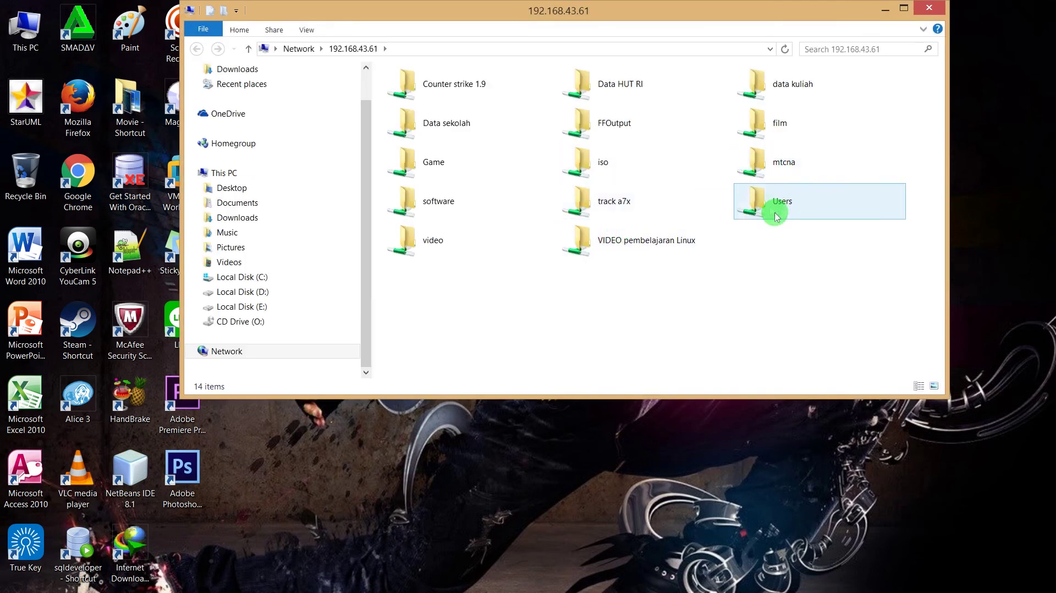
click(760, 80)
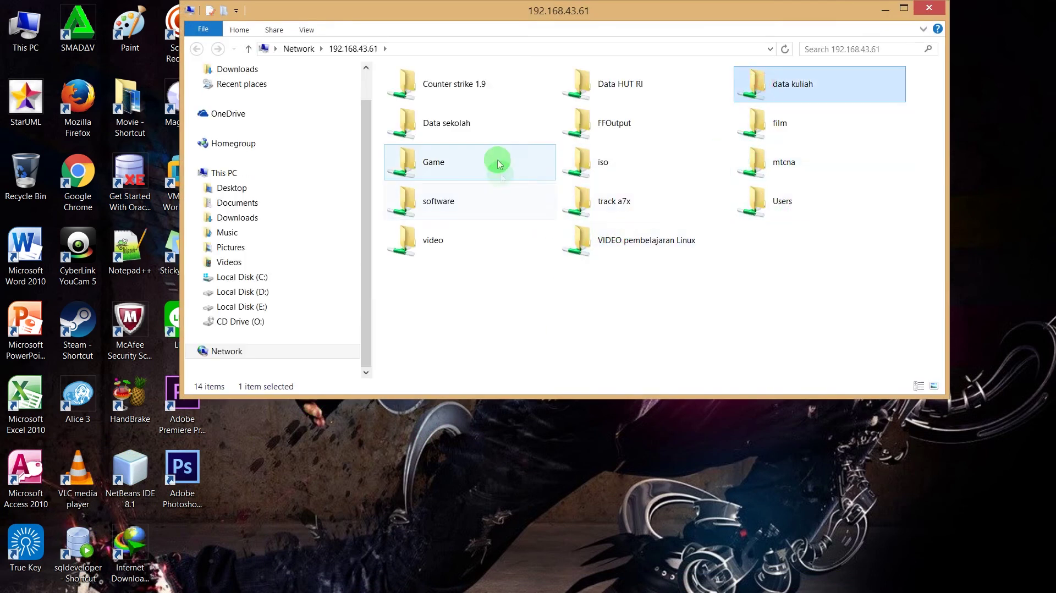
Open the ISO subfolder of the shared folder Data sekolah and select the disc image debian-6.0.5-i386-DVD-1 for copying
double_click(477, 118)
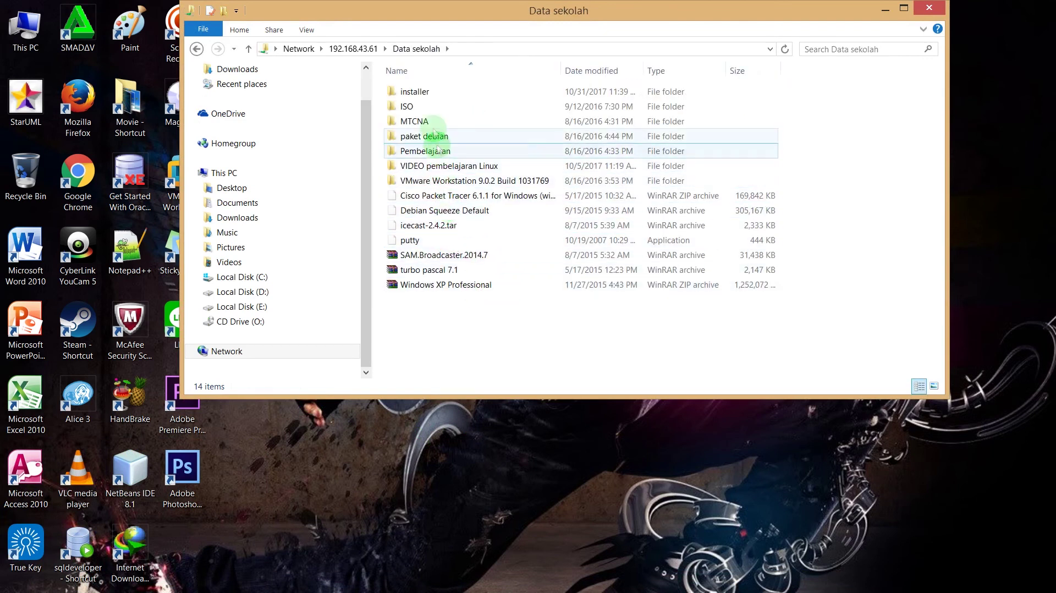
double_click(427, 105)
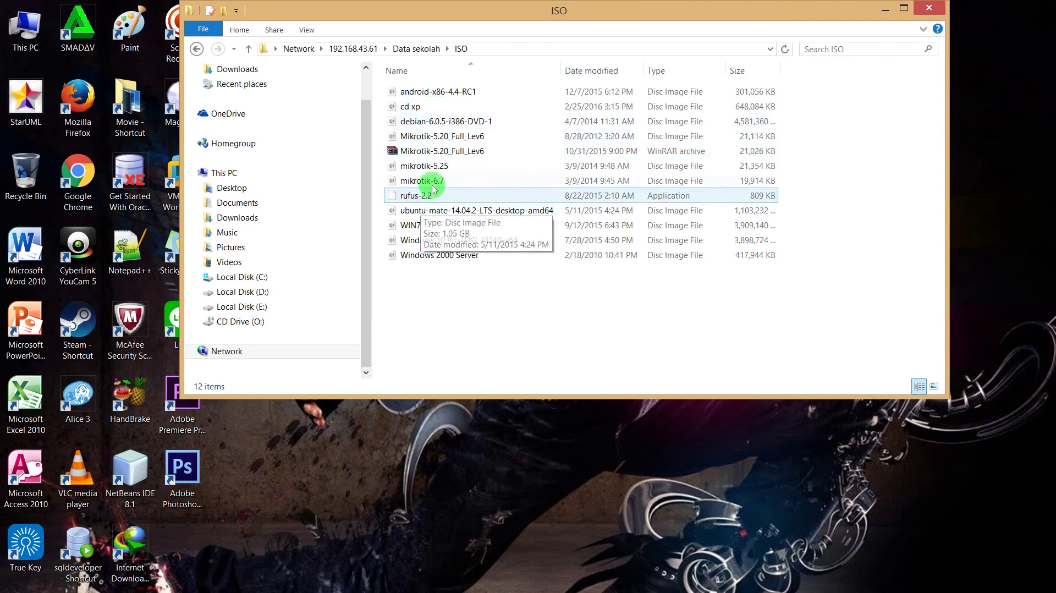
click(438, 122)
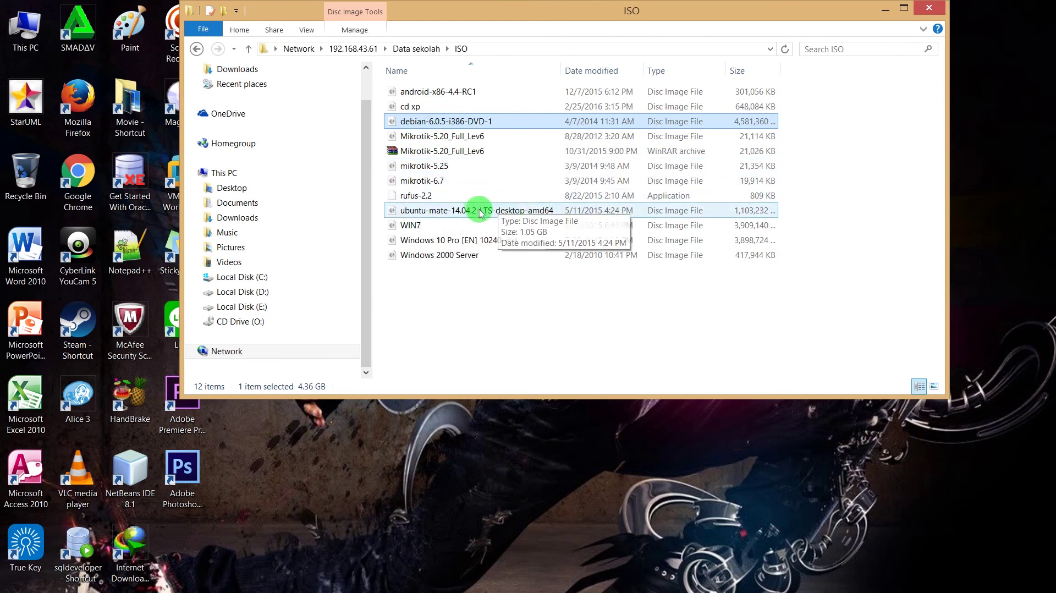
Paste the debian-6.0.5-i386-DVD-1 disc image into the open Rufus folder on Local Disk (D:), and minimize the Rufus and ISO windows
click(283, 464)
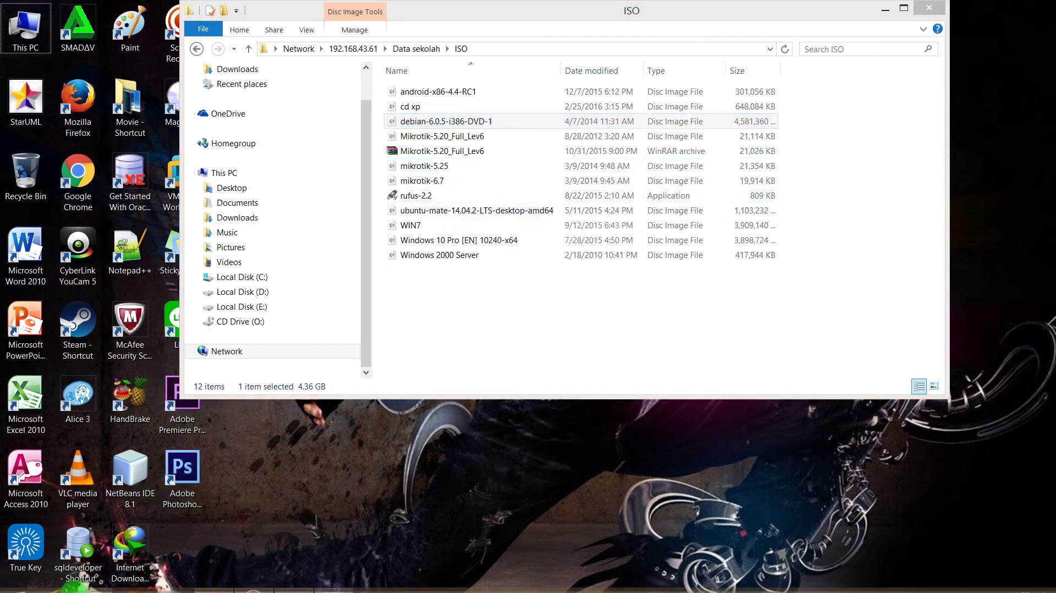
mouse_move(92, 580)
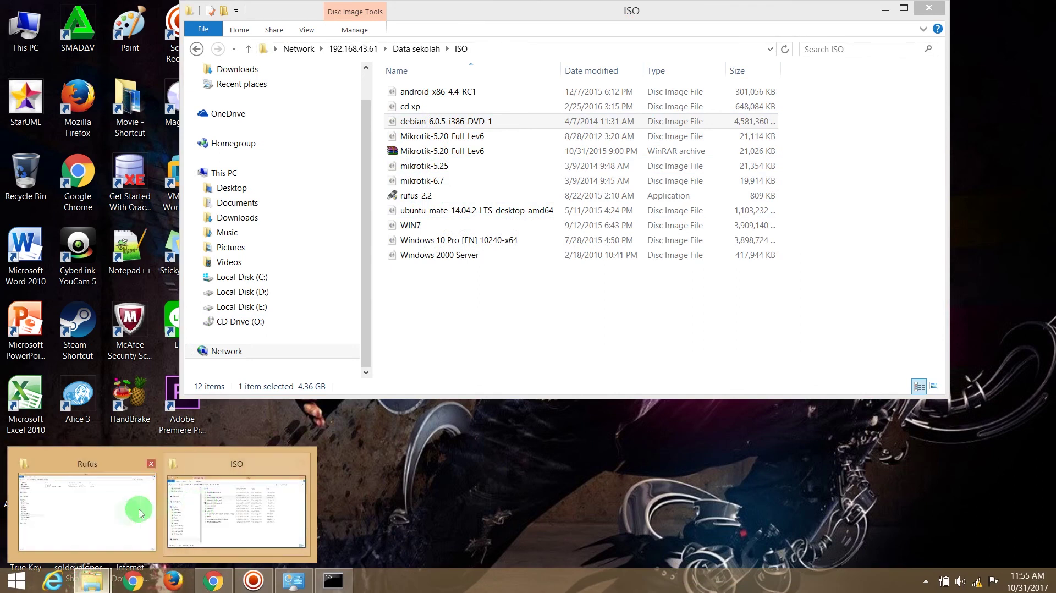
click(157, 511)
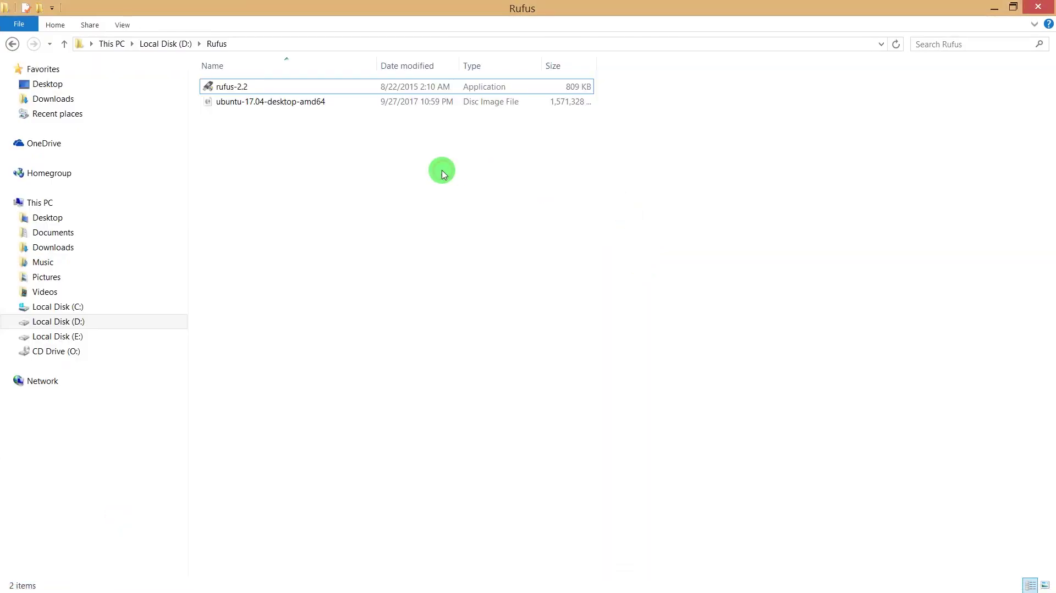
key(ctrl+v)
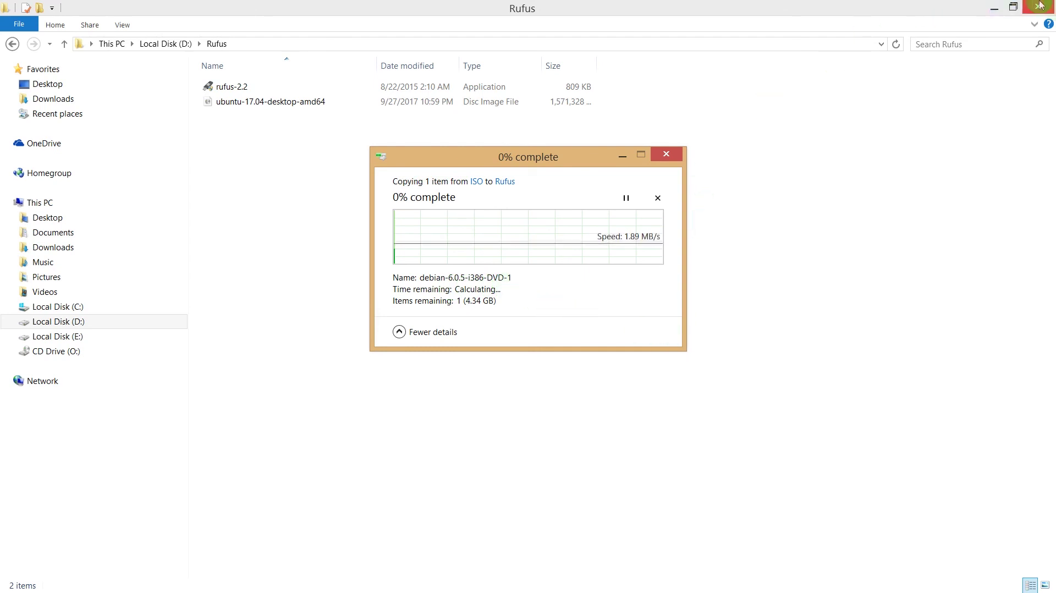
click(994, 8)
click(885, 10)
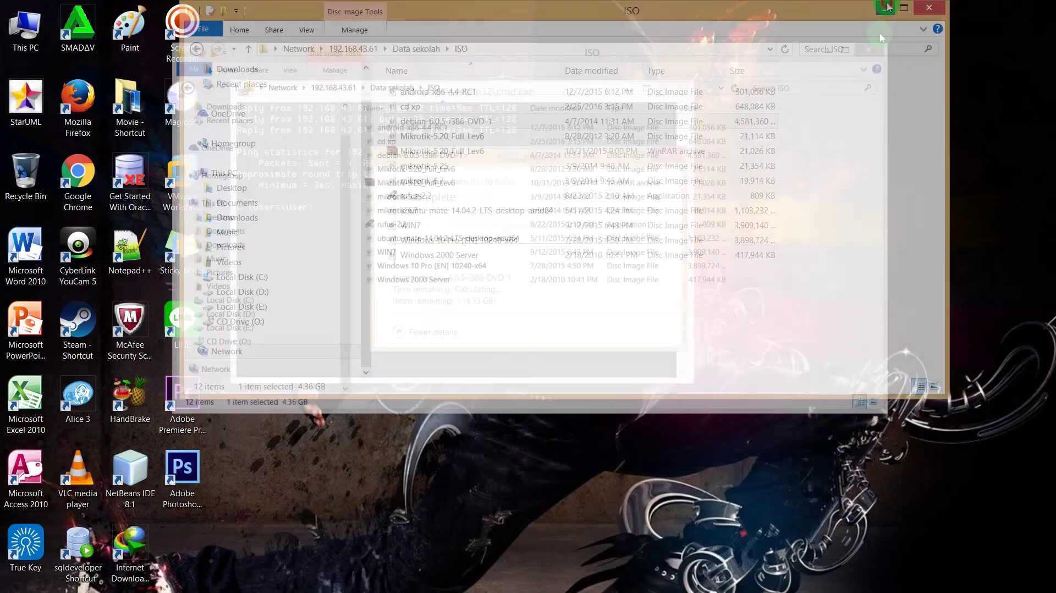